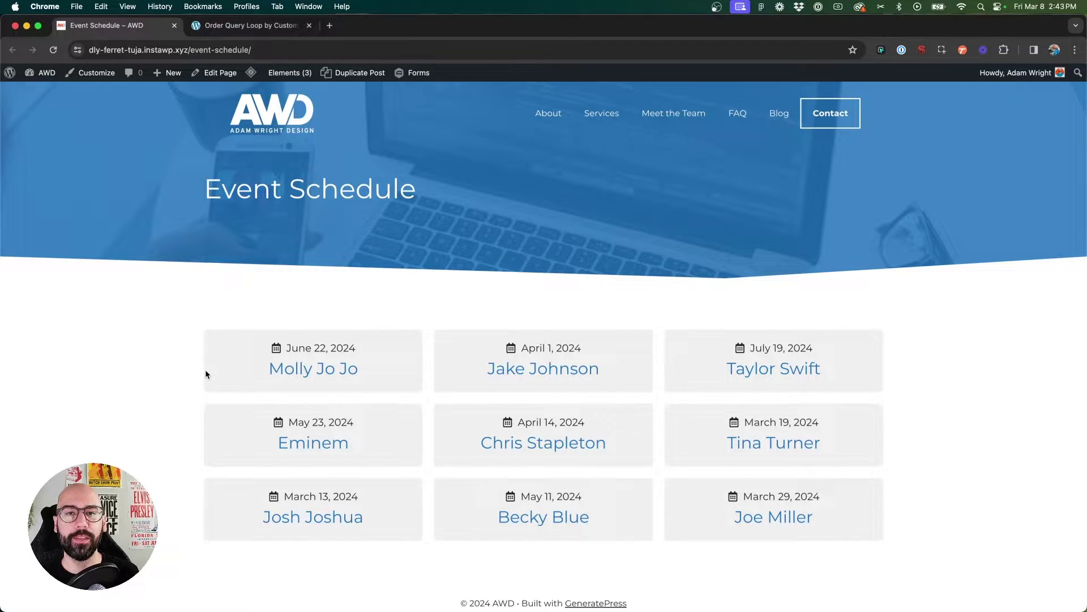
Check the first event card's name and its June 22, 2024 date on the live page
scroll(205, 370, down, 1)
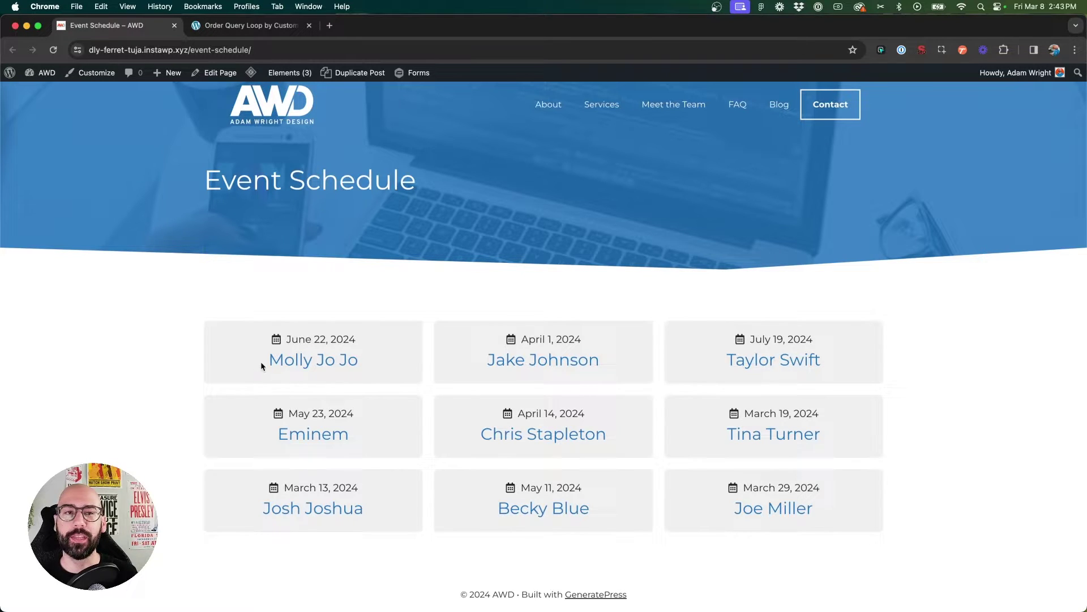
drag(287, 360, 400, 361)
click(400, 361)
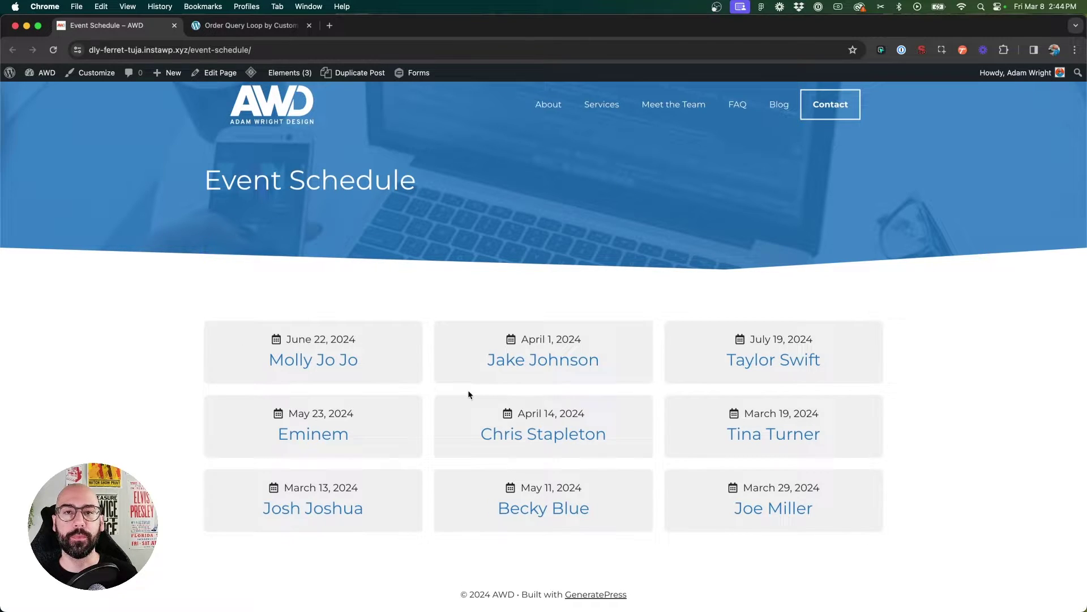
drag(284, 338, 372, 340)
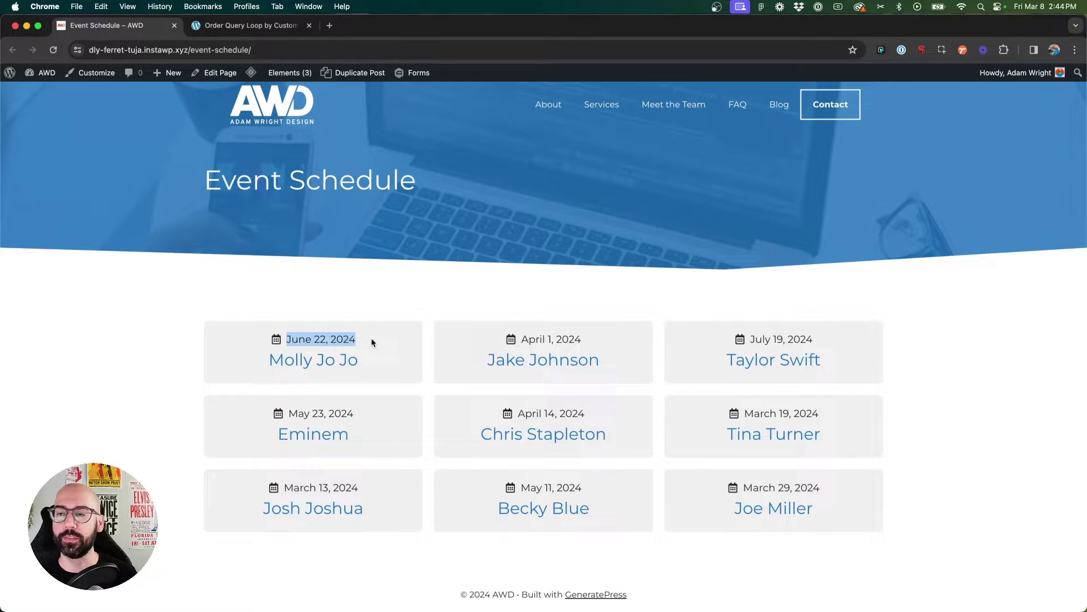
click(372, 340)
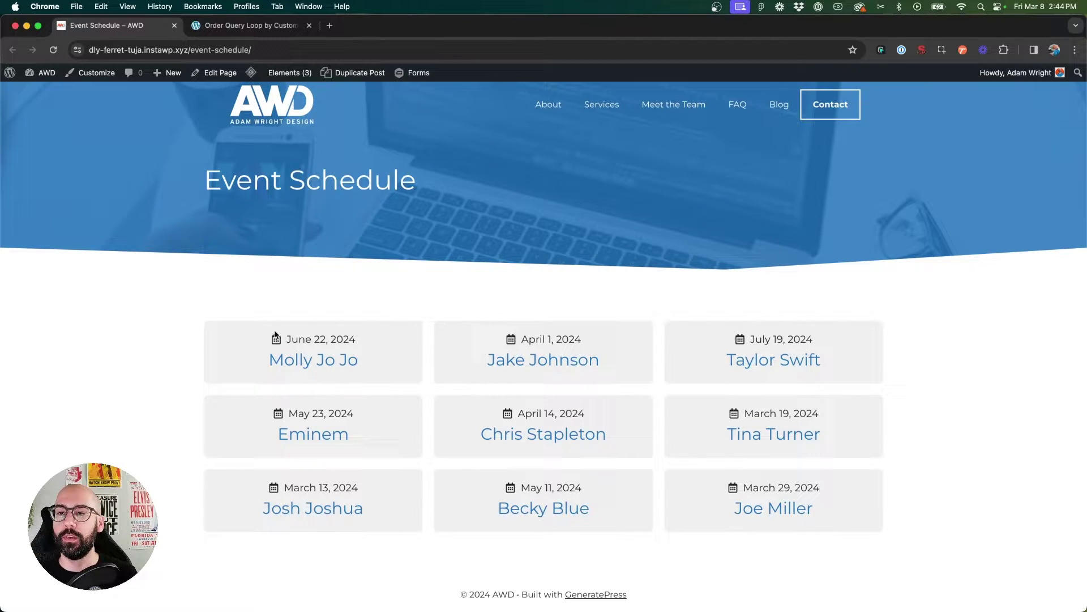
drag(295, 337, 395, 340)
click(395, 339)
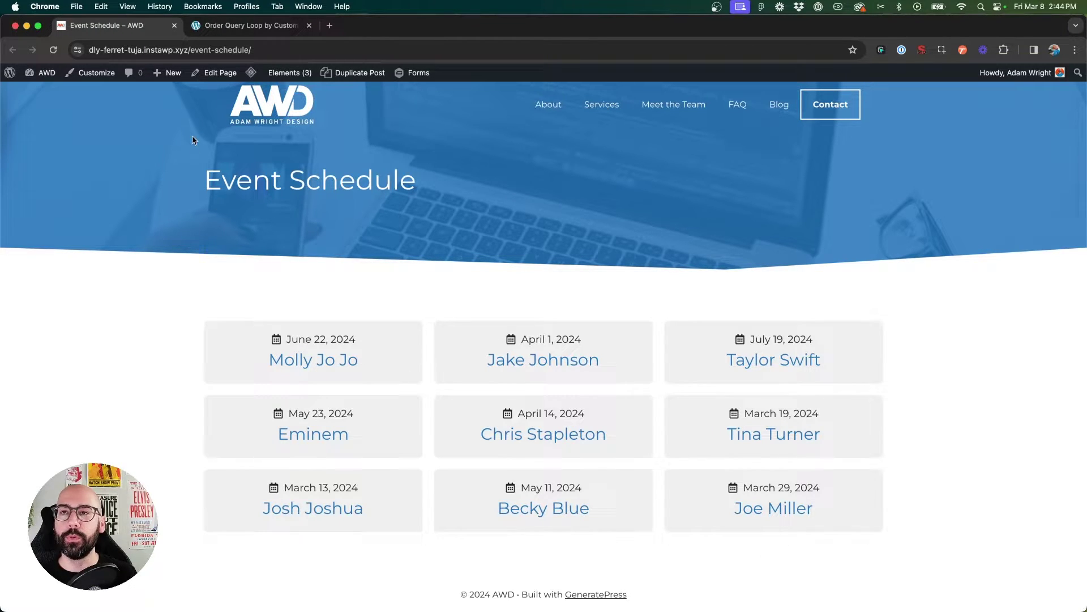
Open the Event Schedule page in the editor and select its Query Loop through List View
click(218, 82)
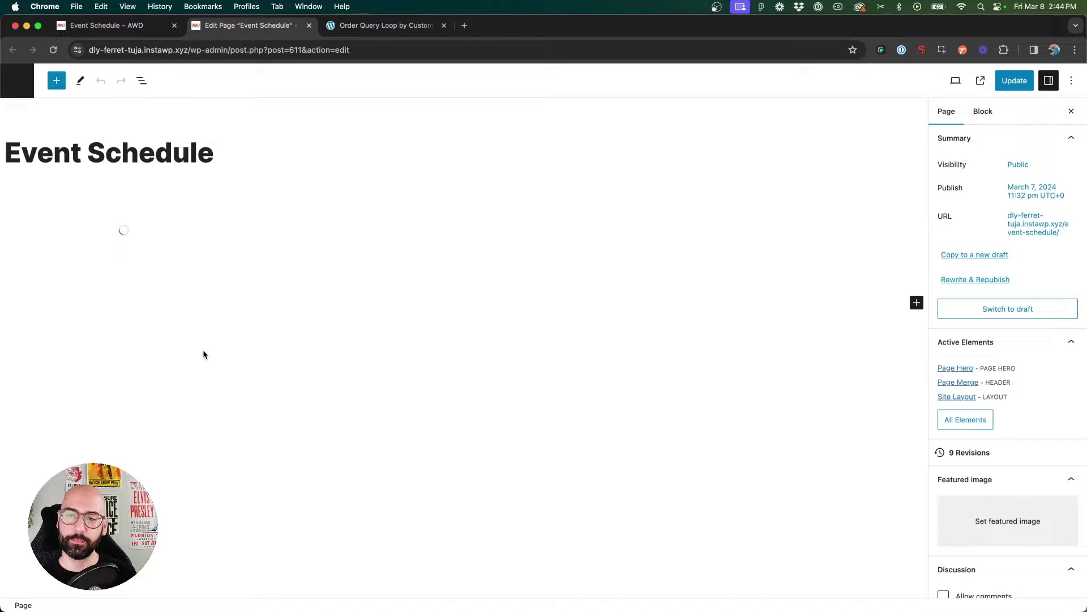
click(141, 82)
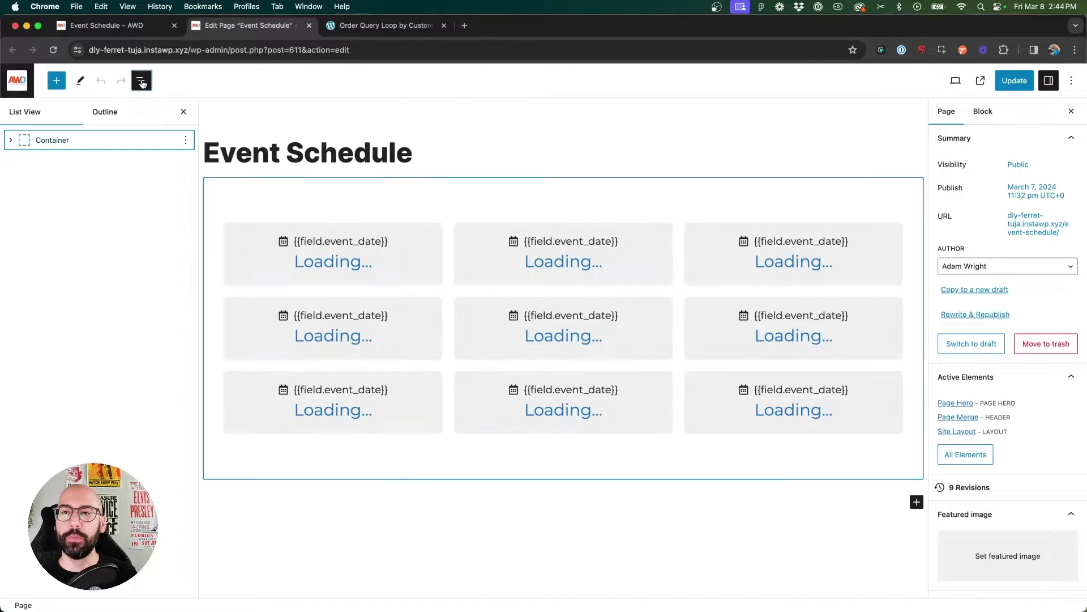
click(10, 141)
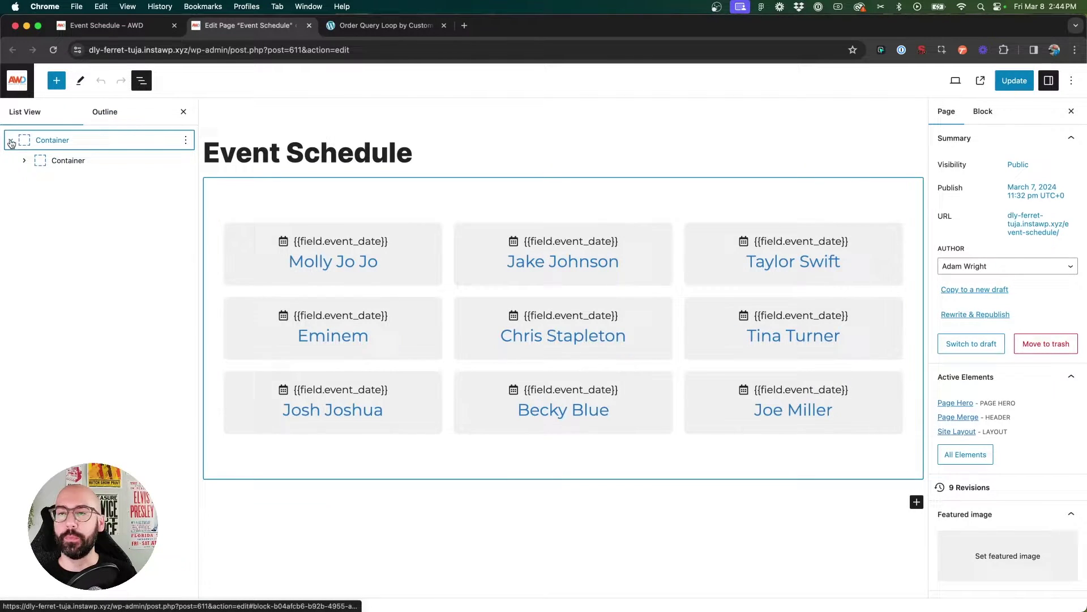
click(25, 161)
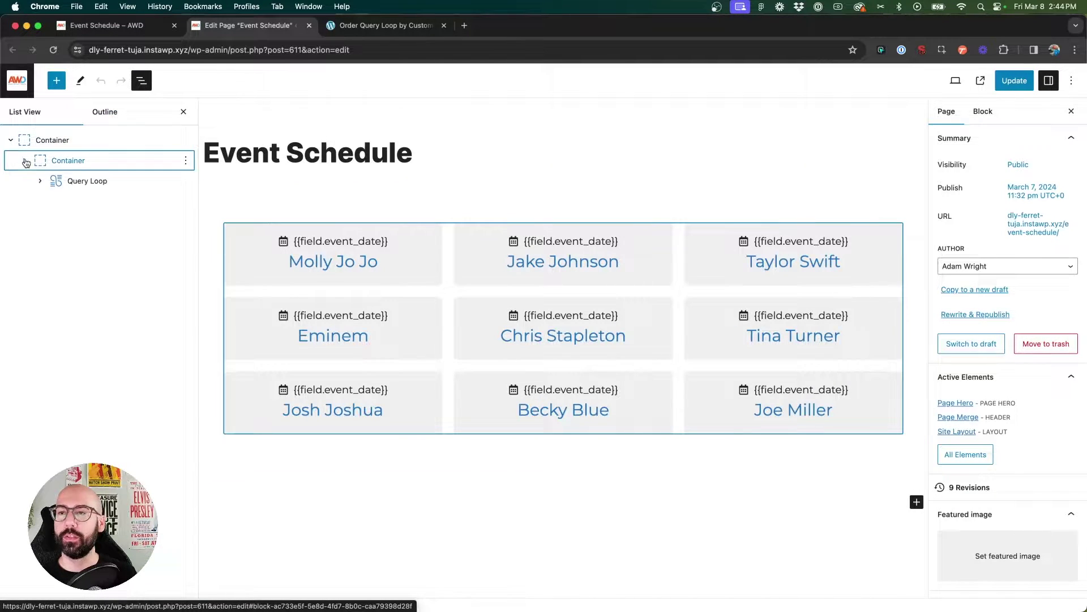
click(83, 182)
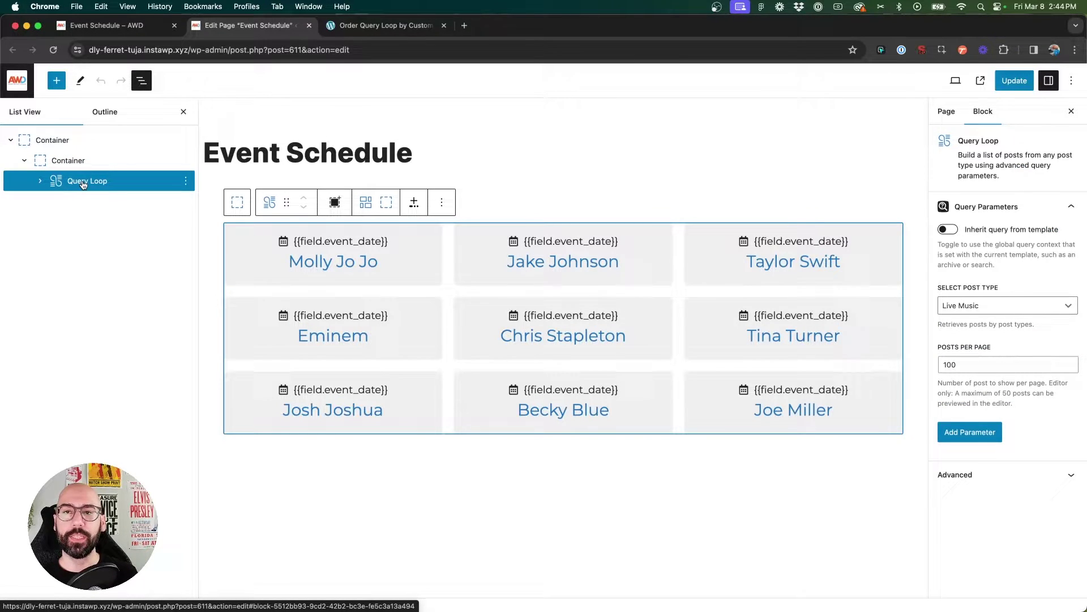
Add an Order by parameter to the Query Loop with Date as the sort field
click(957, 436)
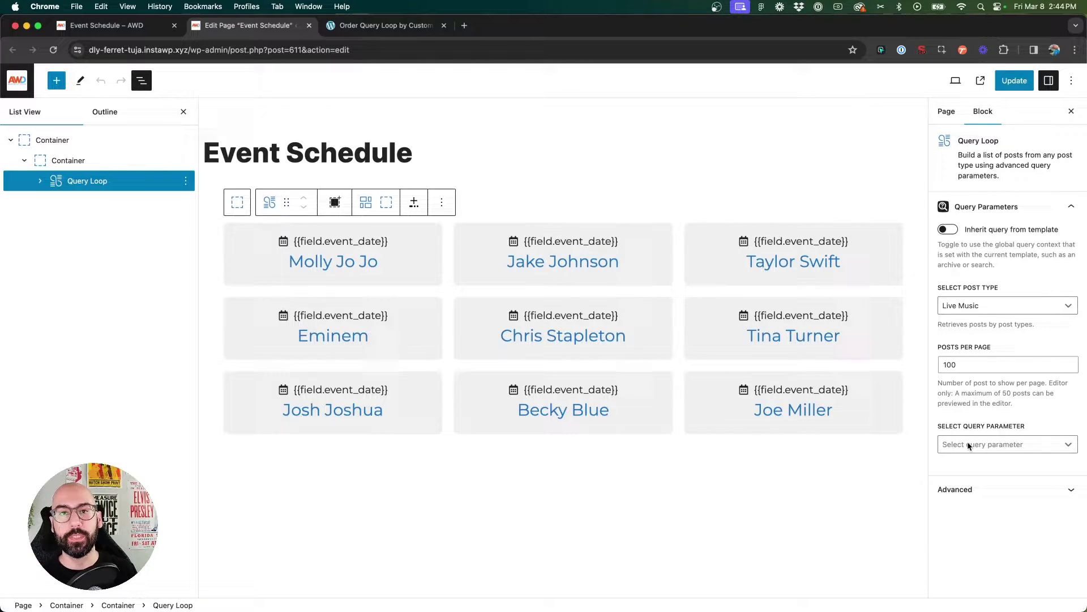
click(970, 445)
scroll(969, 359, down, 4)
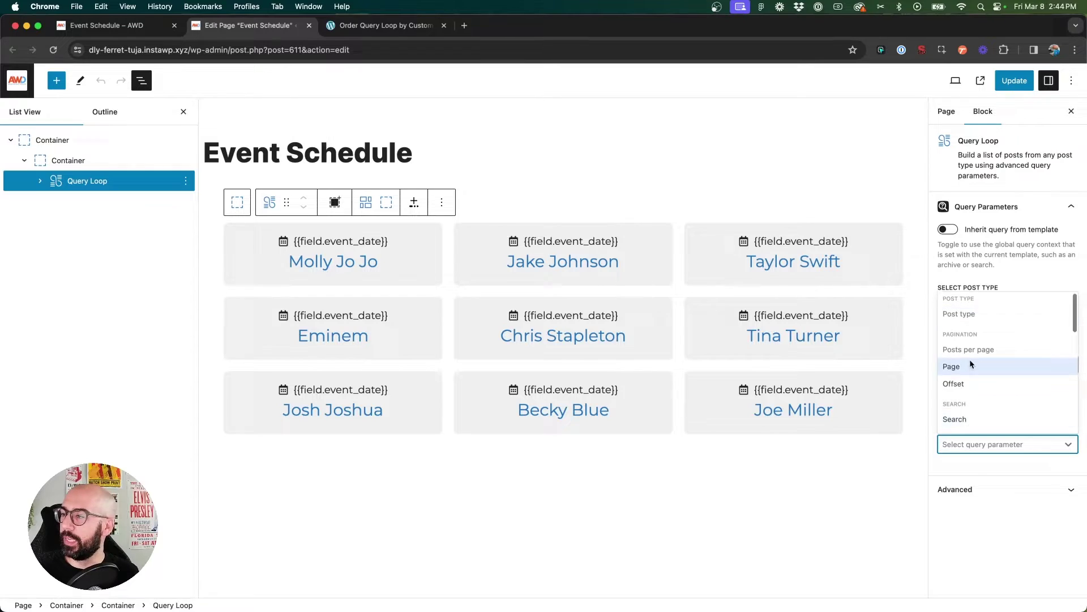
click(969, 386)
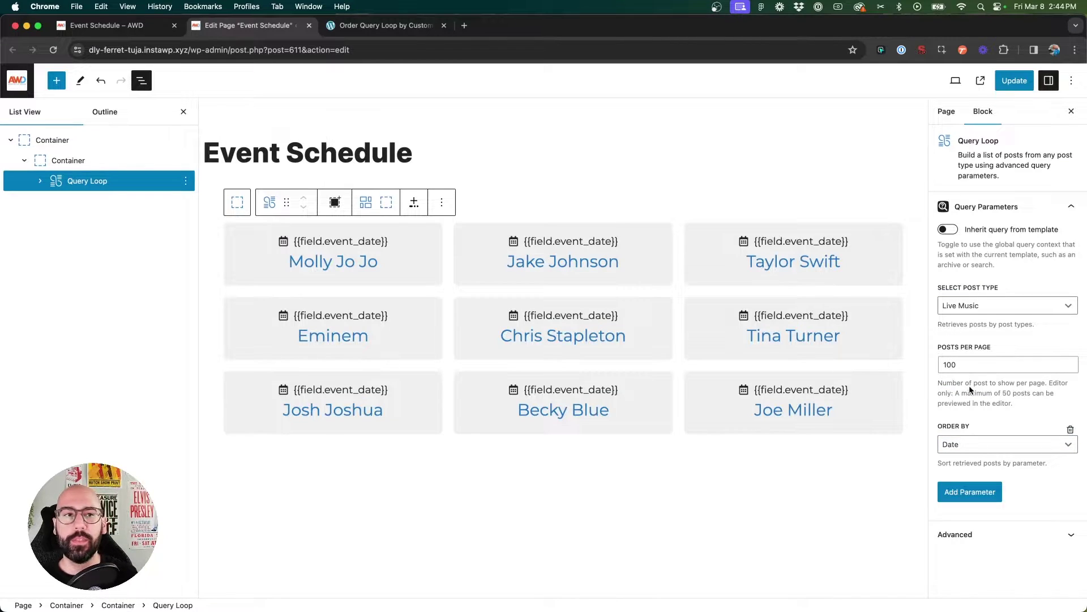
click(981, 443)
click(980, 533)
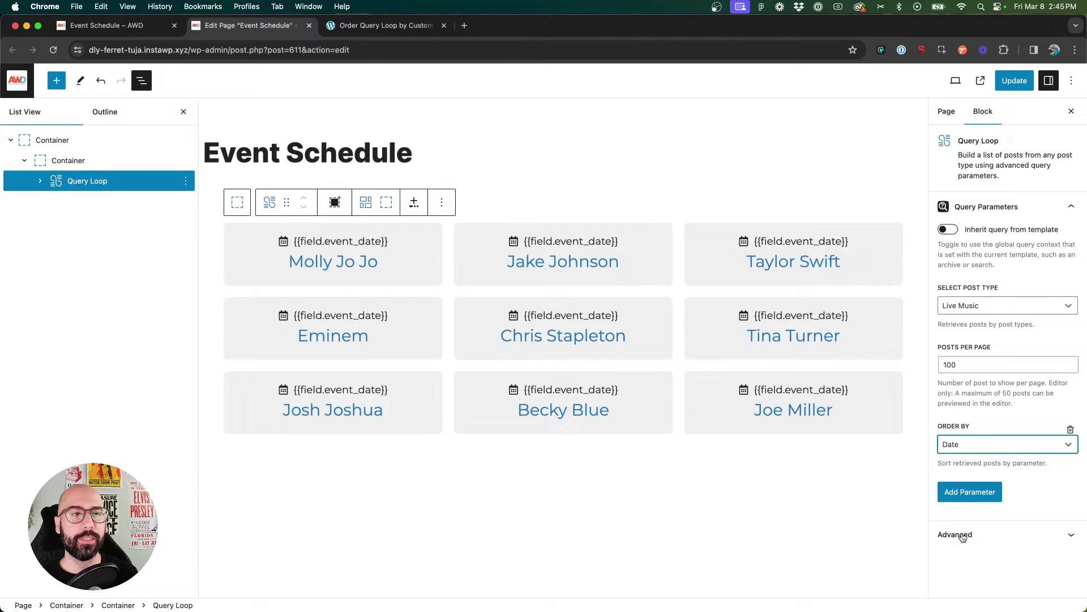
click(338, 241)
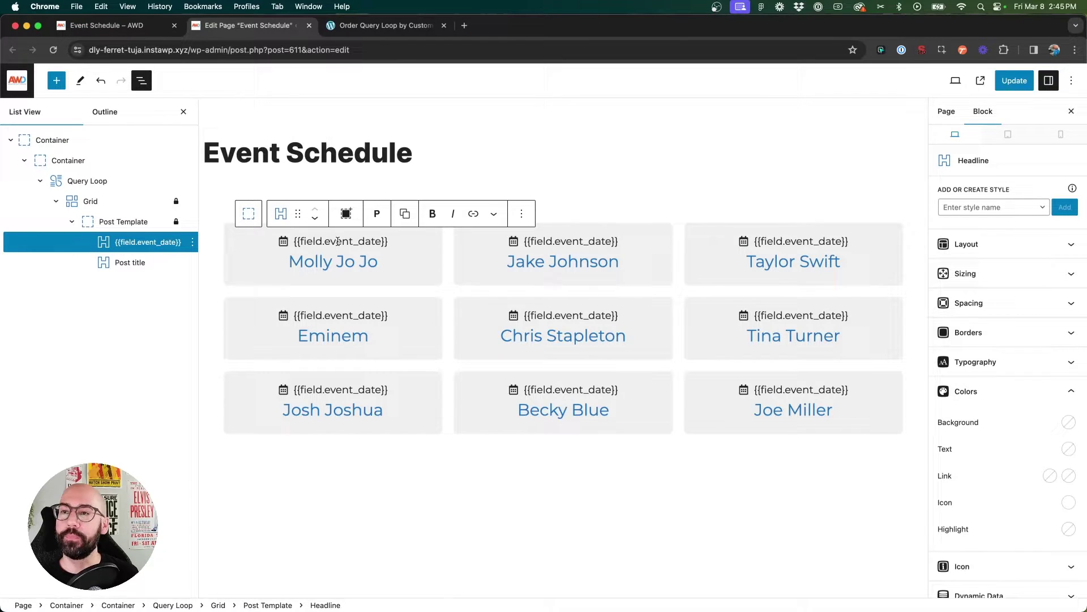
click(336, 241)
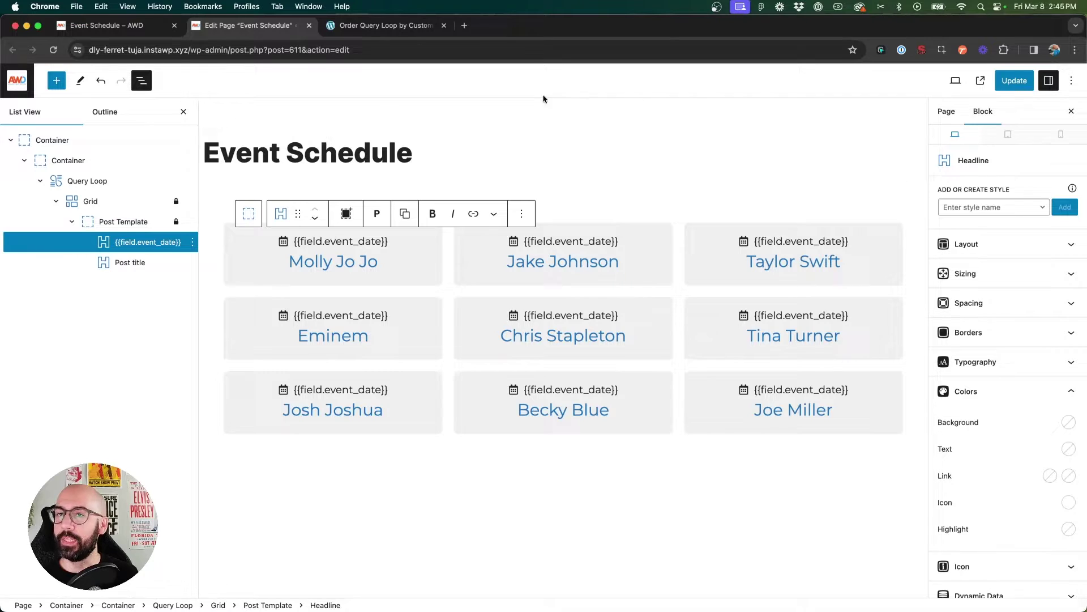
click(87, 186)
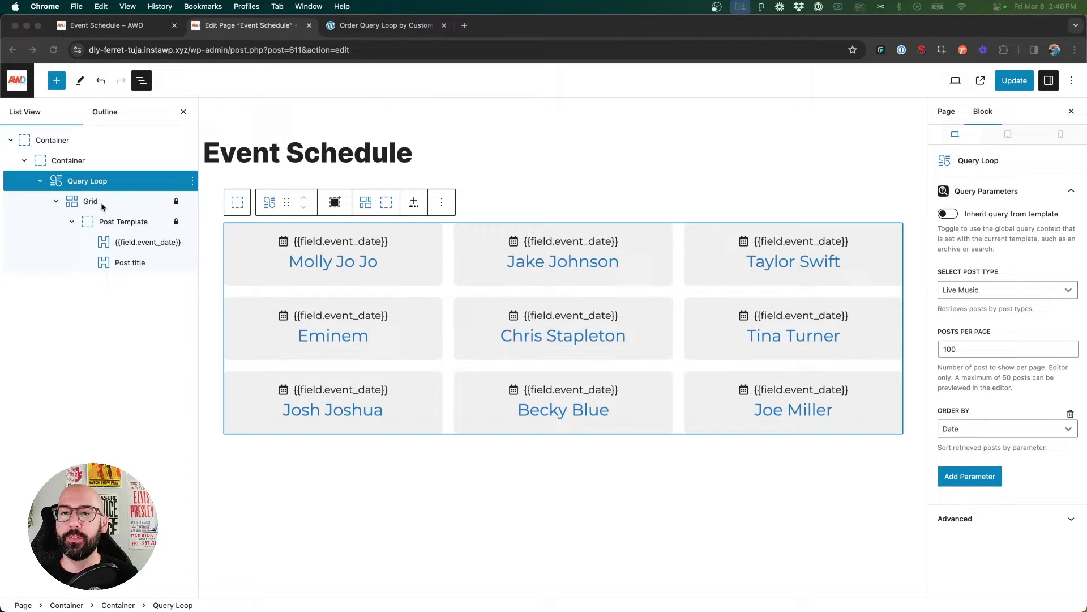
Give the Query Loop's Grid block the CSS class 'order-by-date' and update the page
click(83, 203)
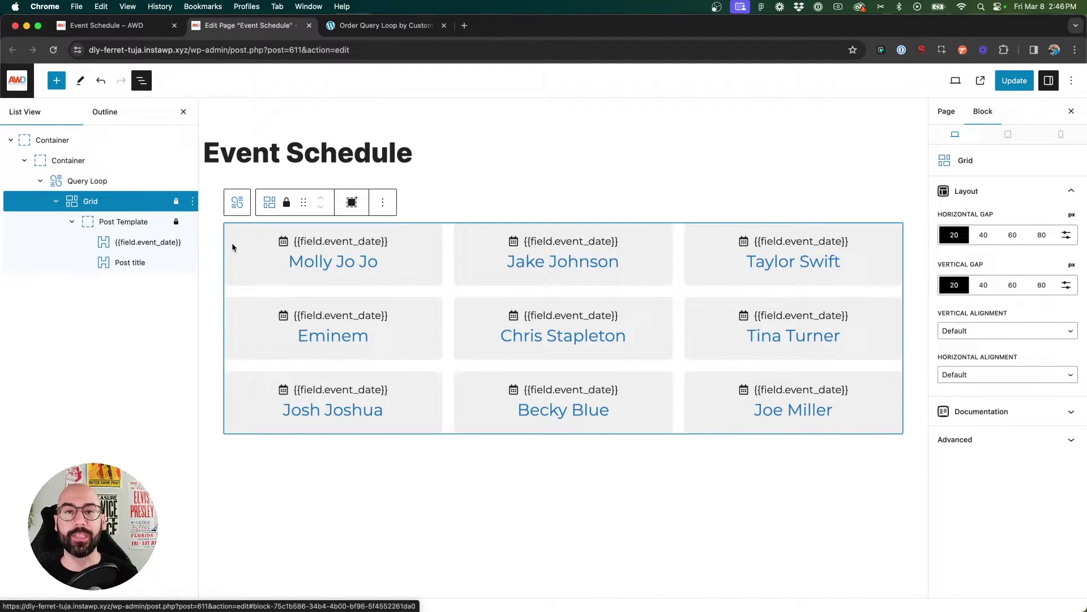
click(975, 441)
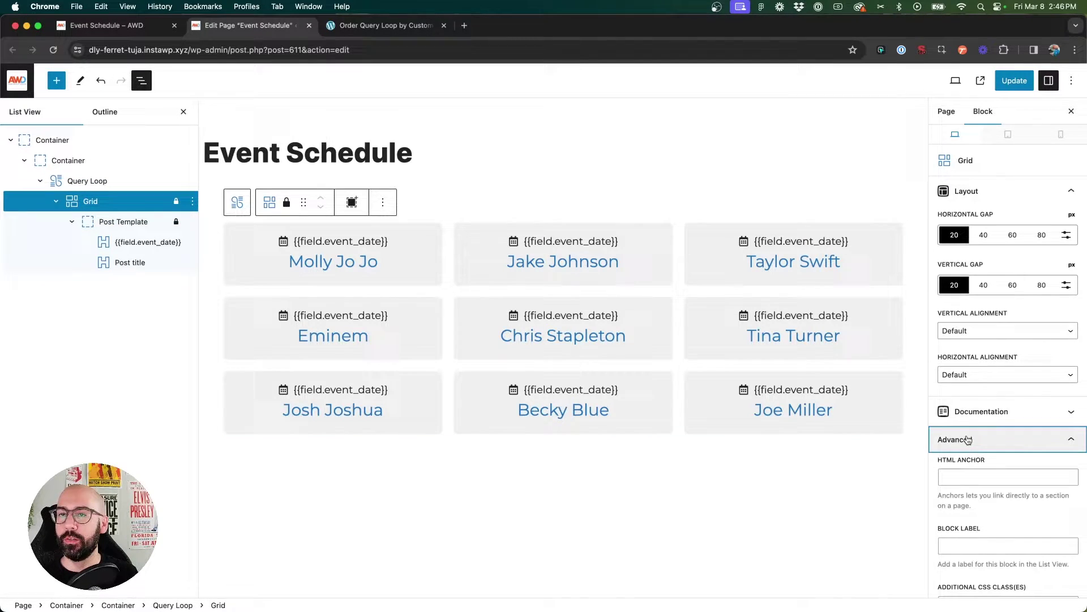
scroll(976, 447, down, 4)
click(974, 495)
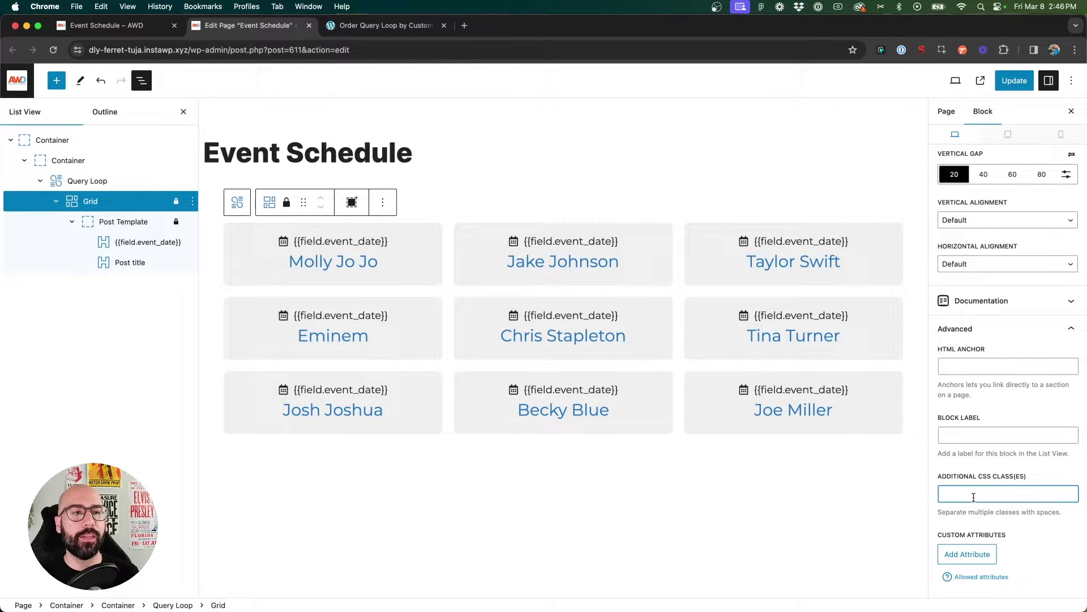
text(order-by-da)
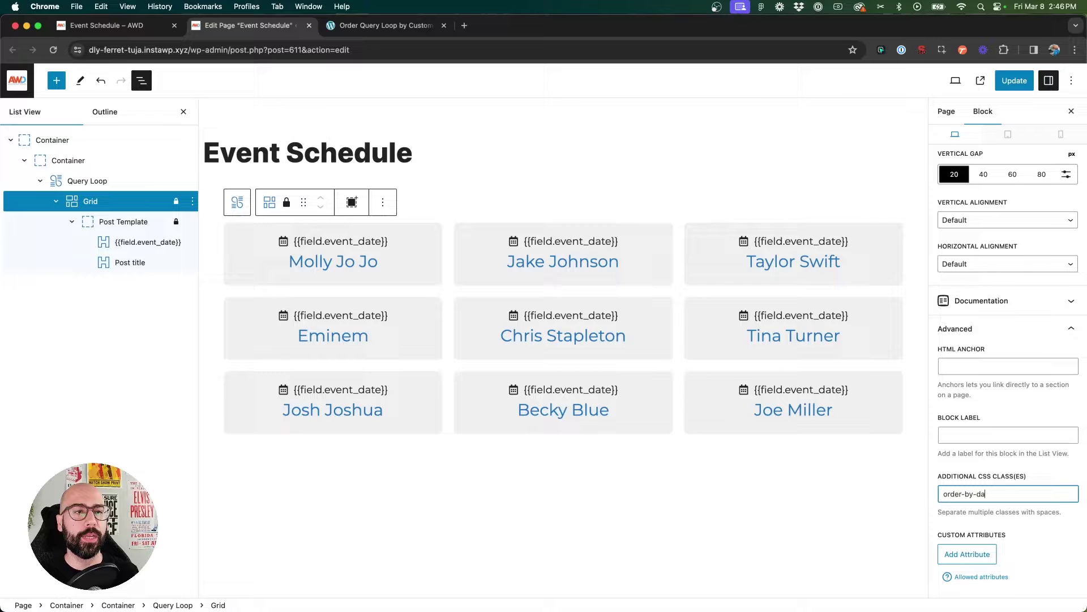
text(te)
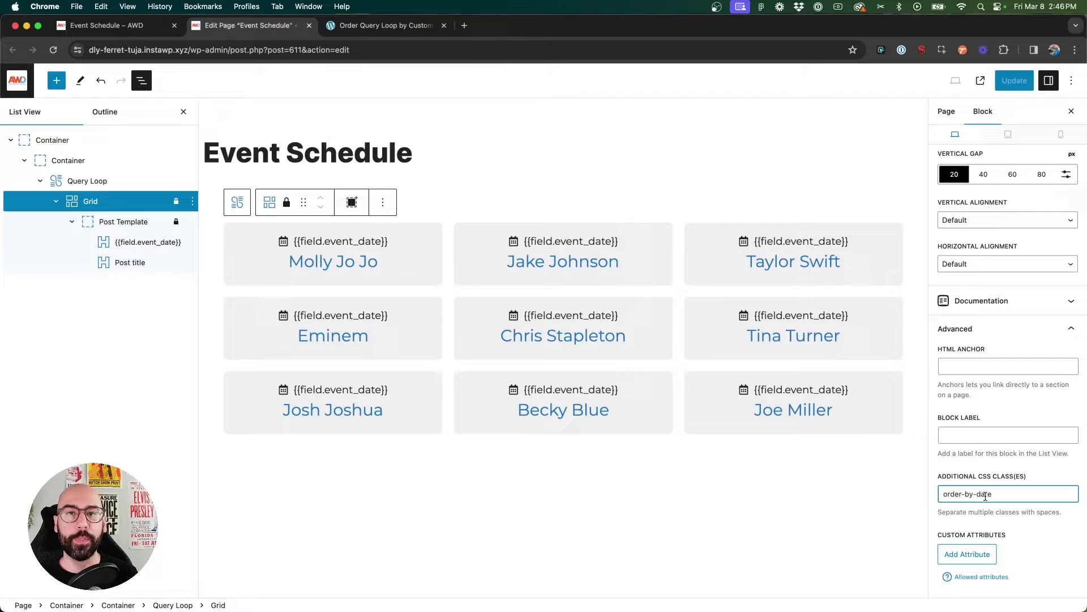
click(1015, 83)
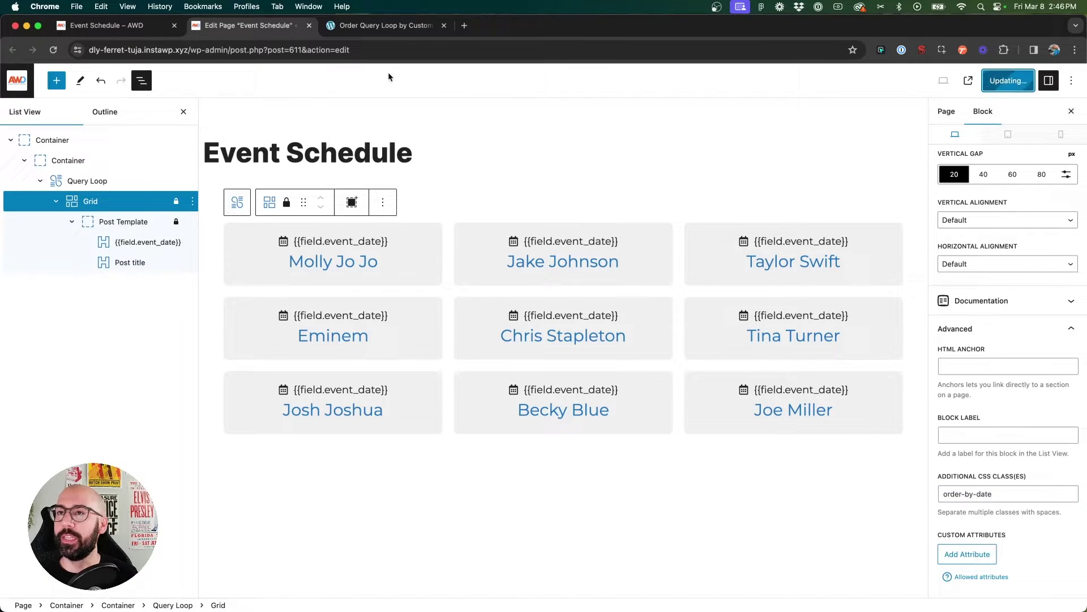
Open the child theme's functions.php in the Theme File Editor, then switch to the docs article
super+click(17, 81)
click(354, 25)
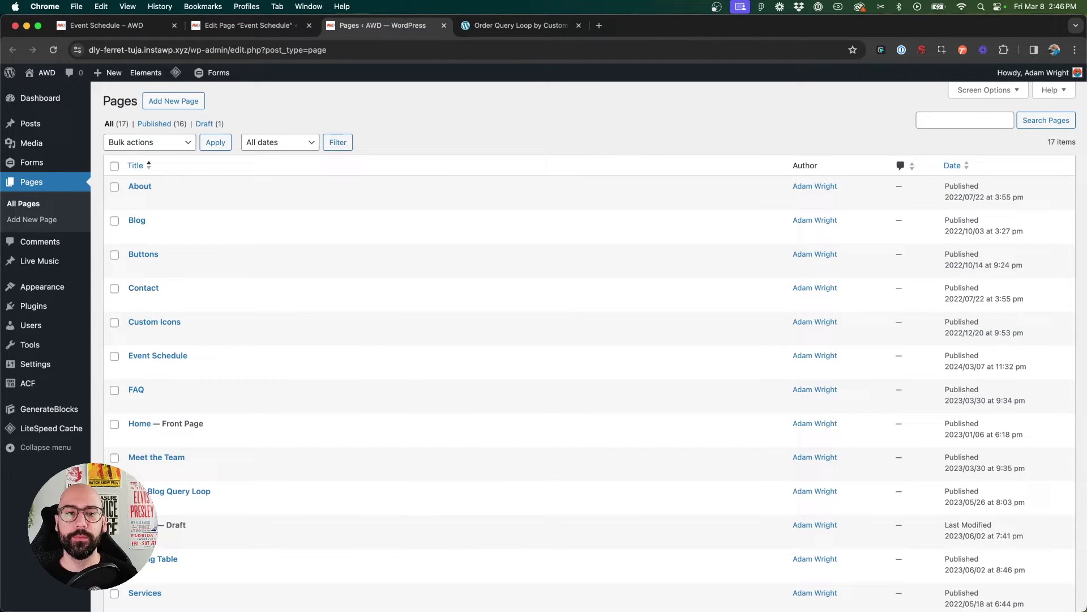
mouse_move(43, 287)
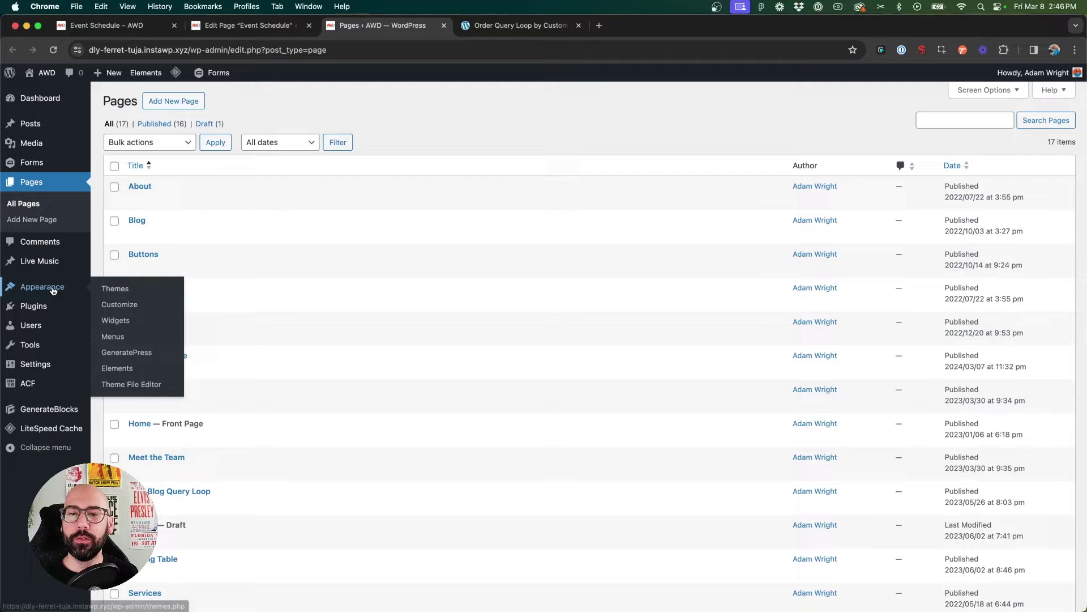
click(131, 385)
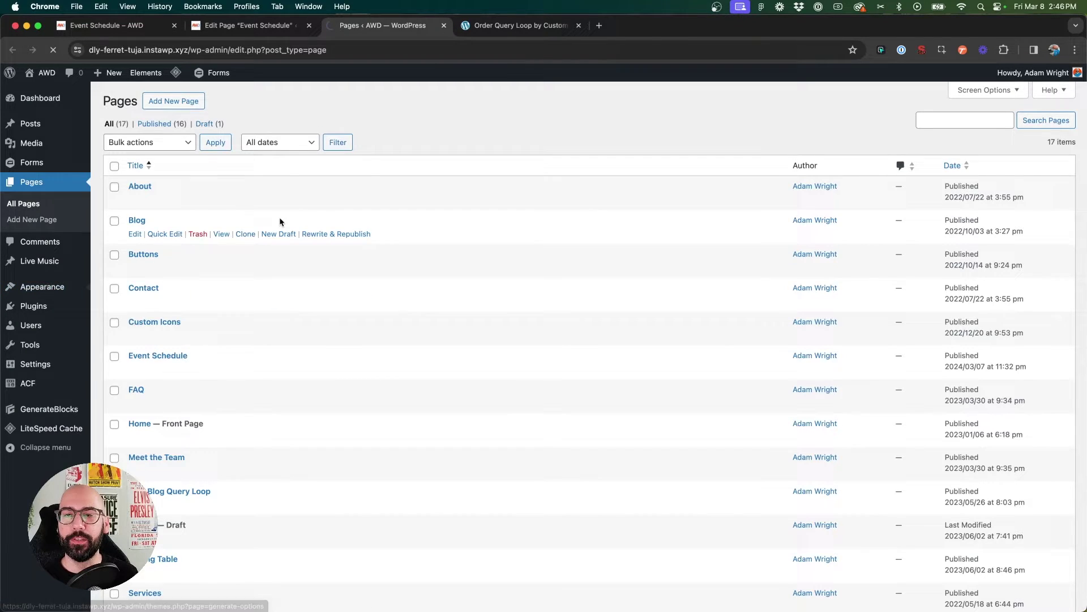
scroll(280, 221, down, 1)
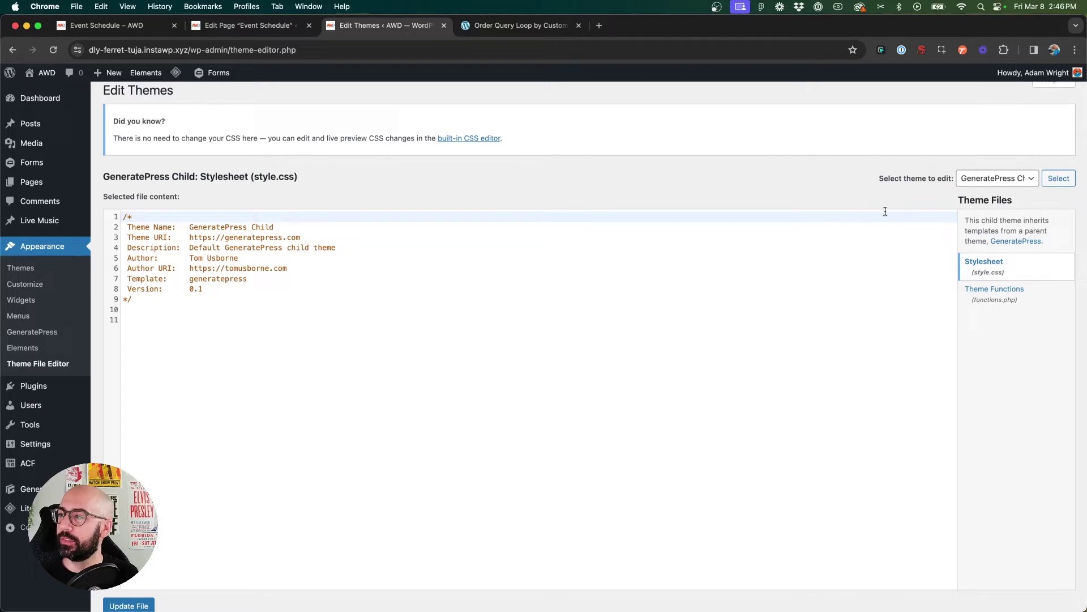
click(995, 301)
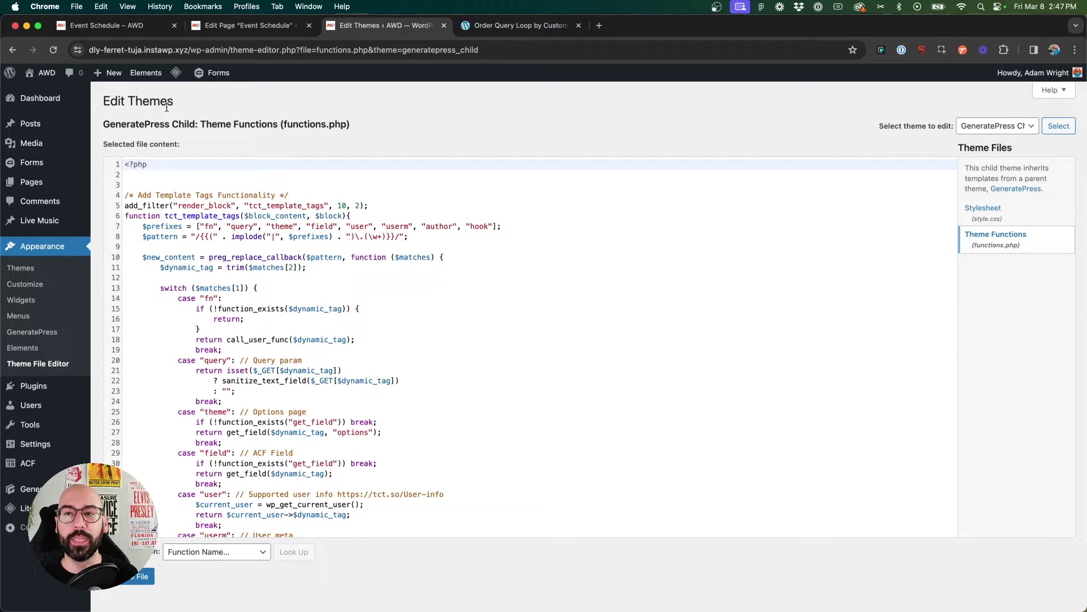
key(ctrl+Tab)
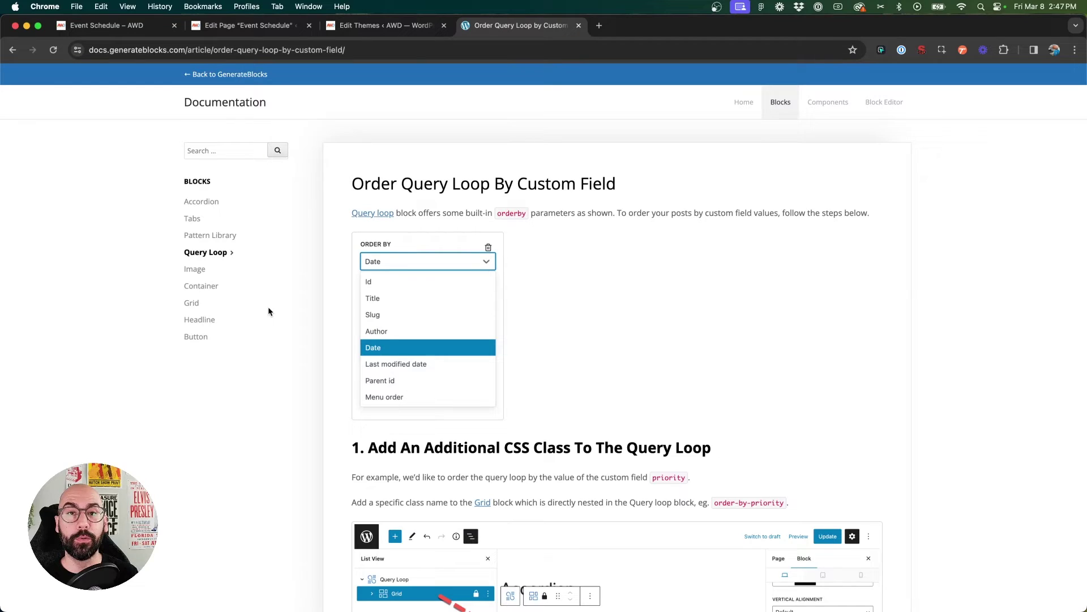
Find Example C: Date Values in the docs and select its date filter code
scroll(492, 336, down, 7)
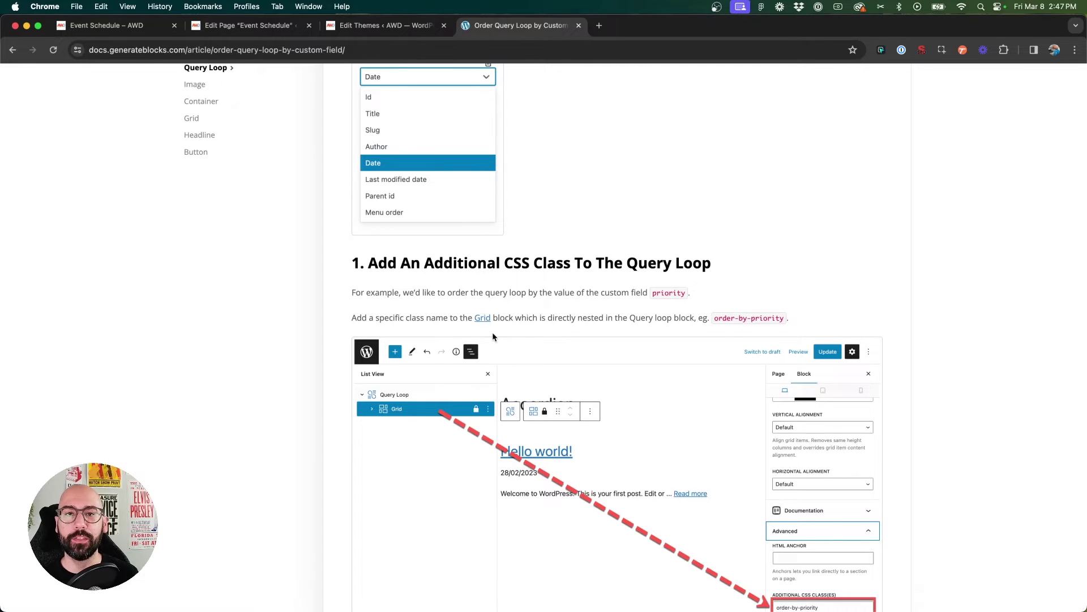
scroll(493, 337, down, 5)
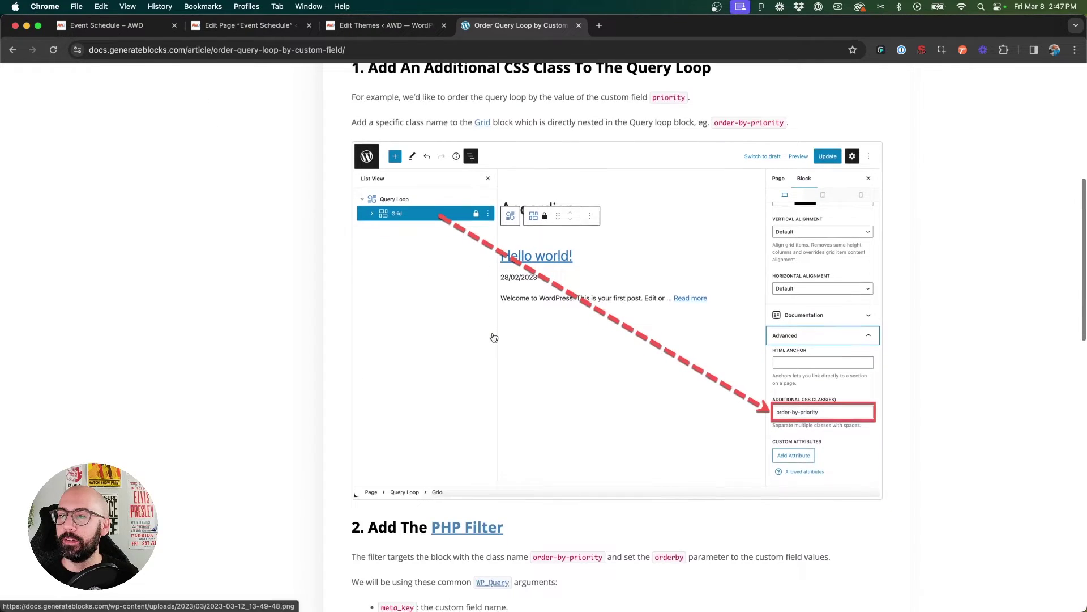
scroll(494, 338, down, 10)
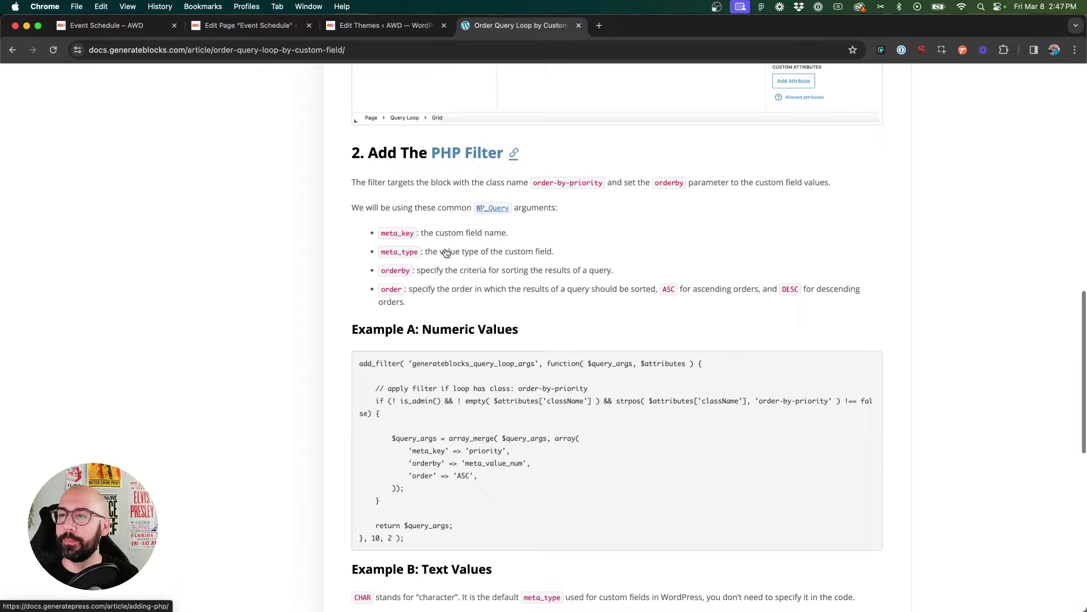
scroll(446, 253, down, 14)
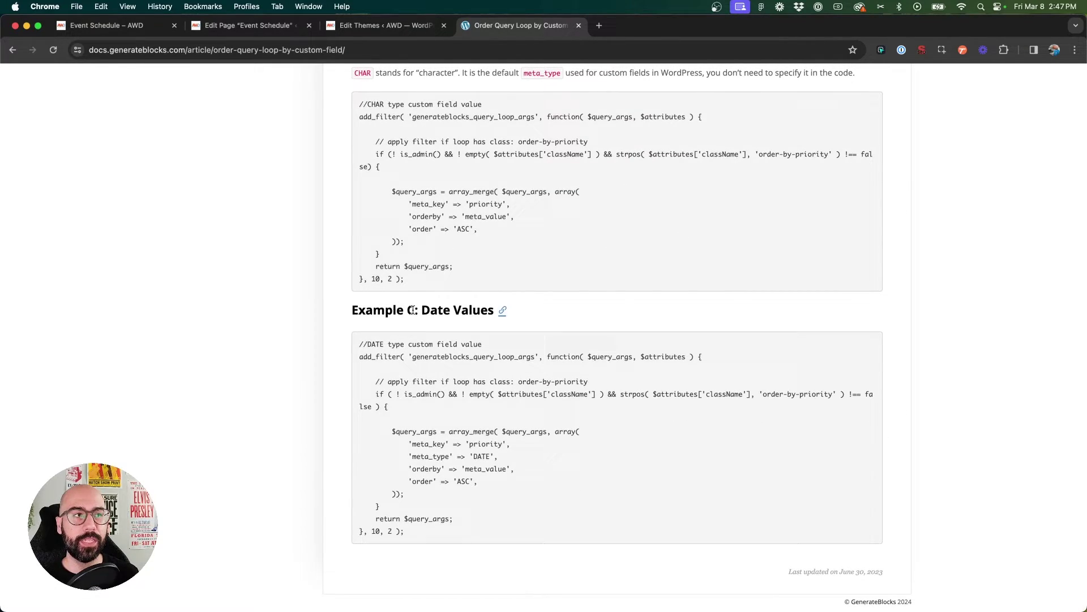
drag(419, 310, 493, 311)
click(470, 317)
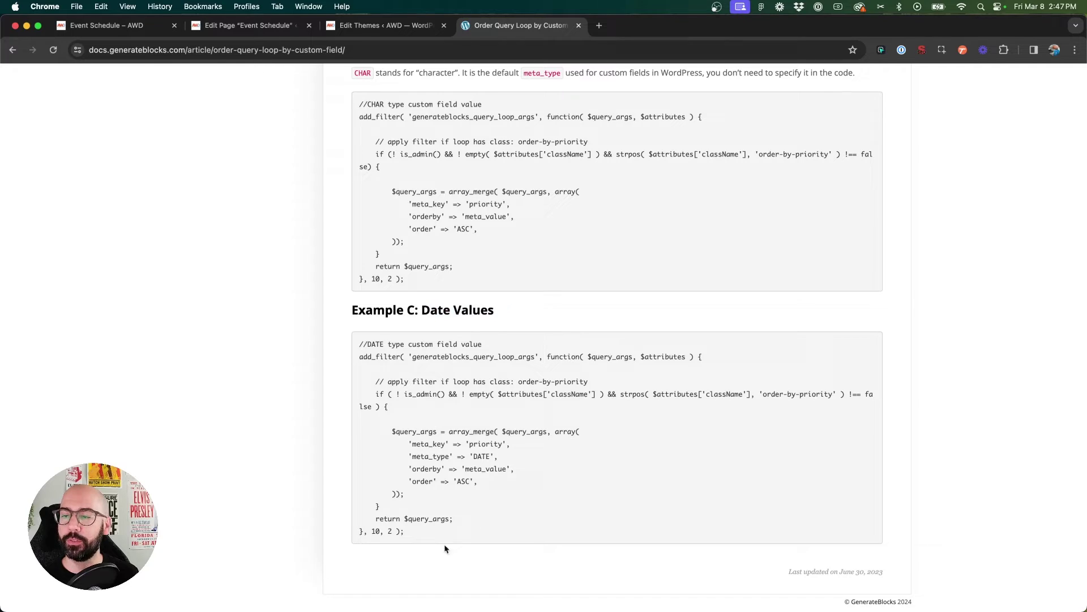
drag(405, 533, 357, 329)
key(super+c)
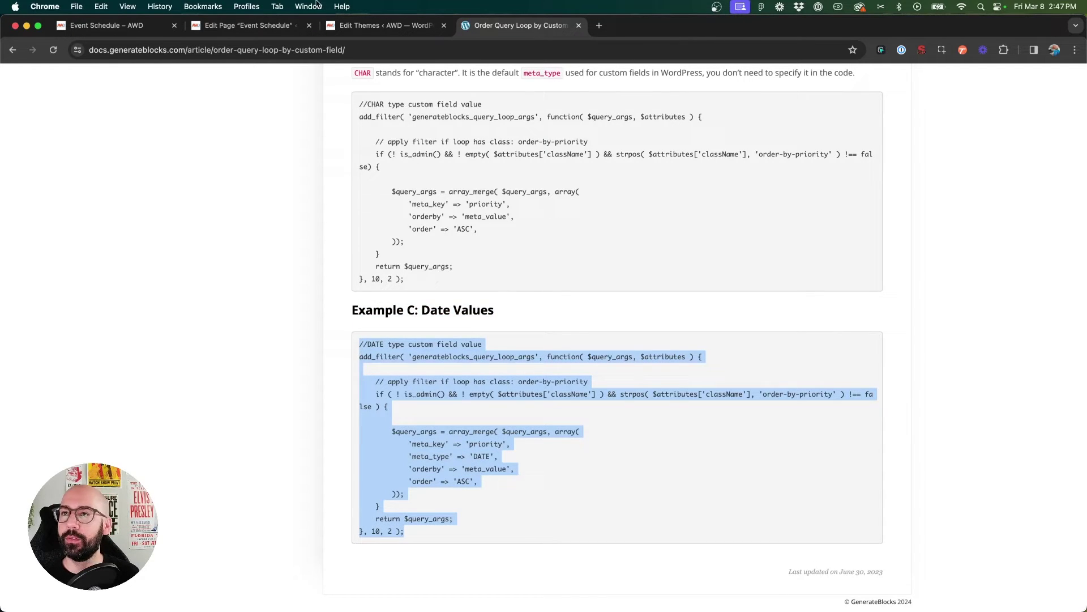
Paste the date filter at the top of functions.php and change its class check to 'order-by-date'
click(390, 29)
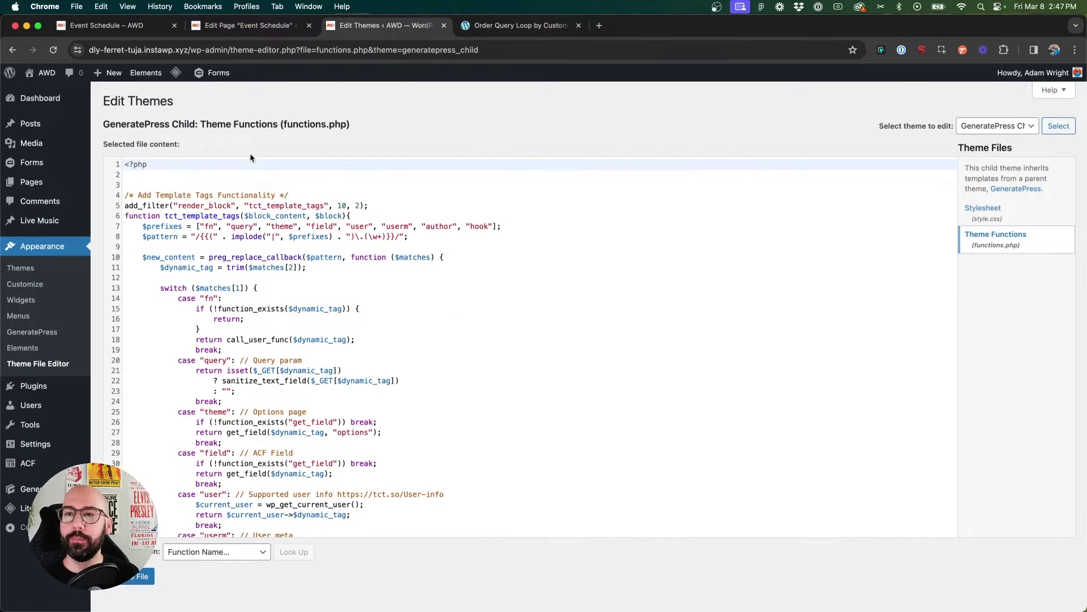
click(167, 174)
key(Return)
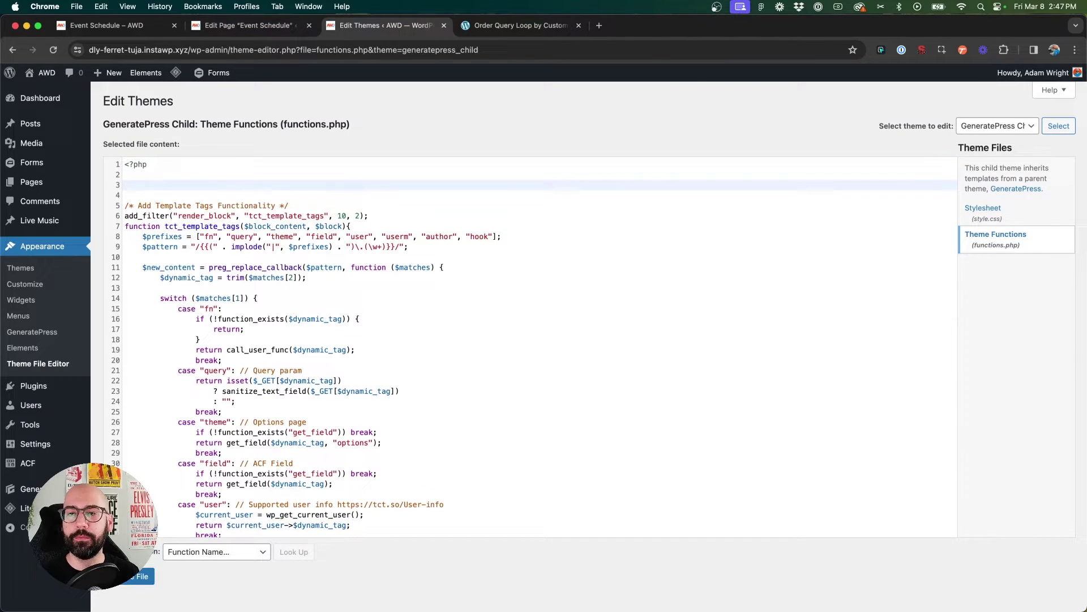
key(super+v)
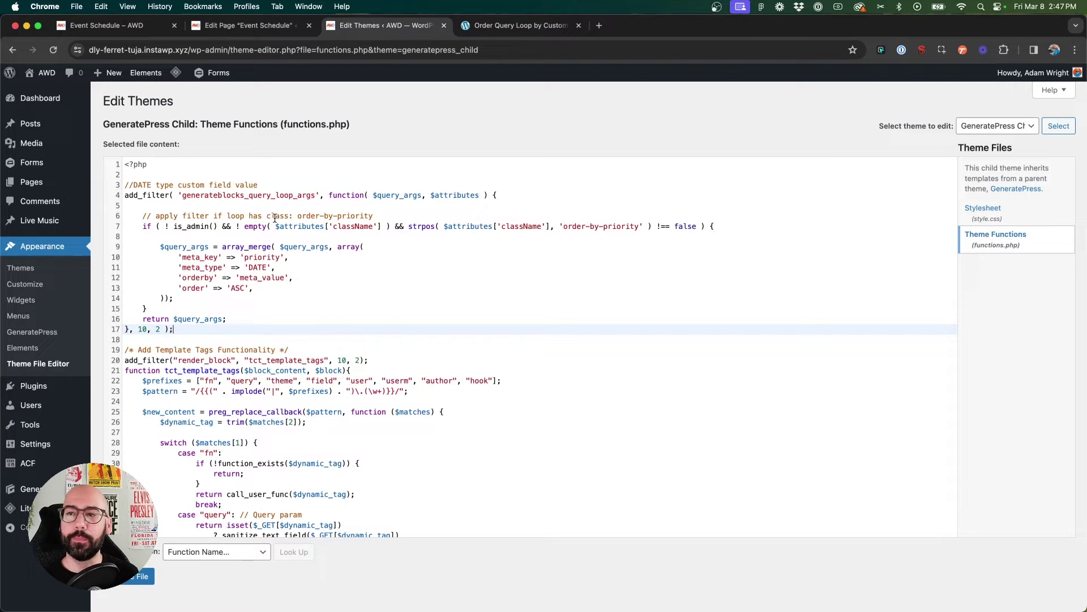
drag(640, 226, 563, 231)
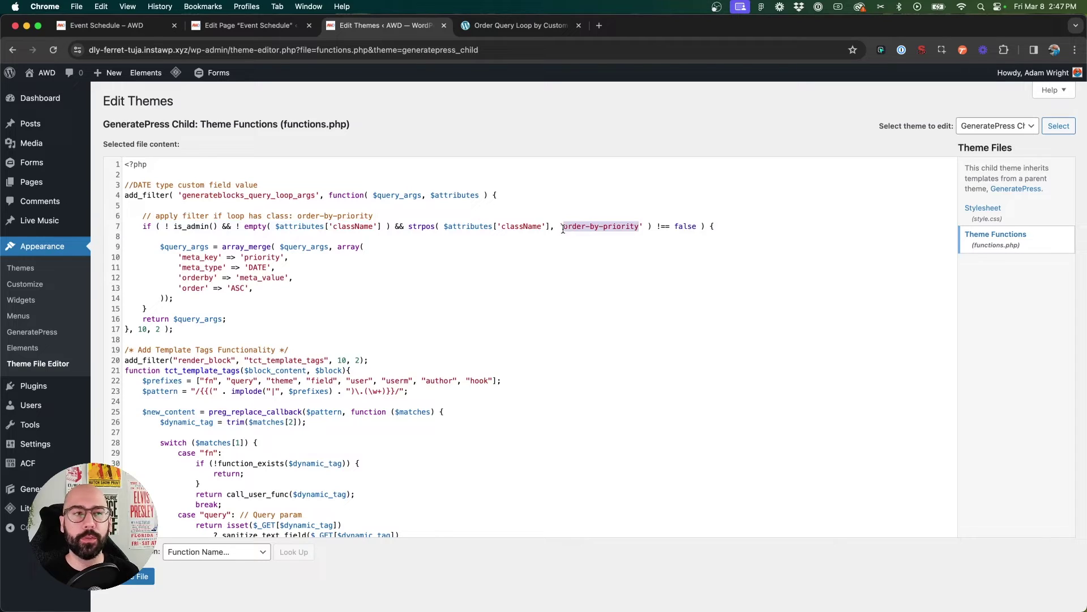
text(order-by-date)
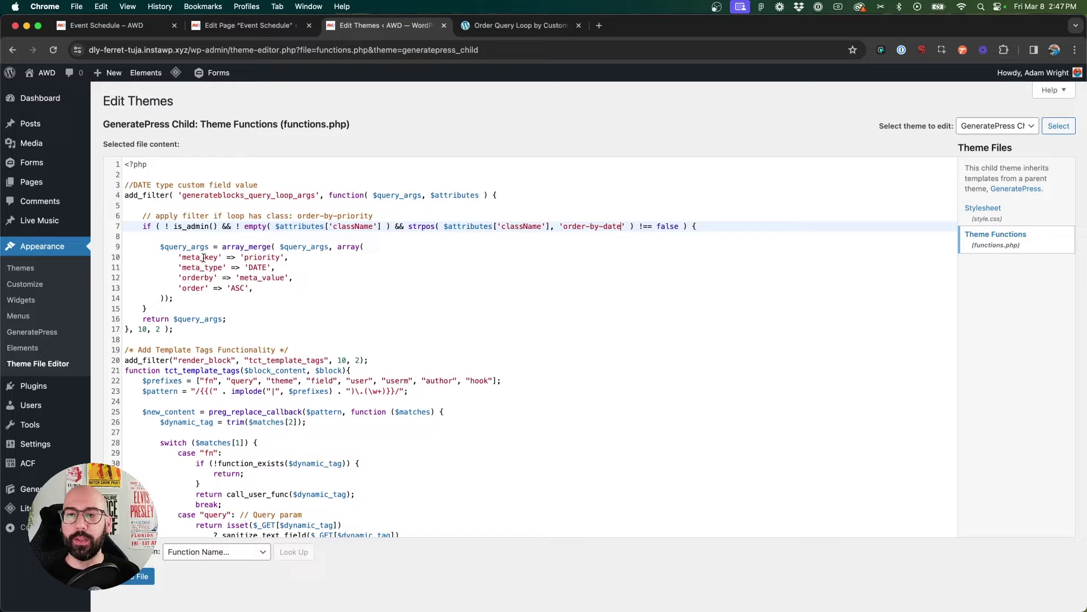
Set the filter's meta key to 'event_date', keep DATE and ASC, and update functions.php
double_click(253, 258)
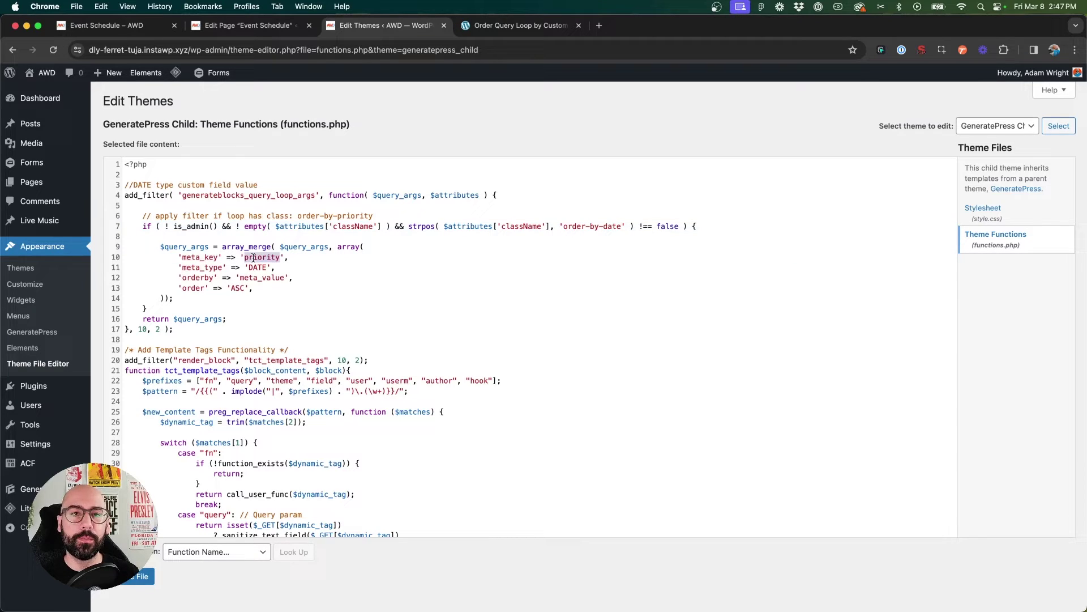
text(event_date)
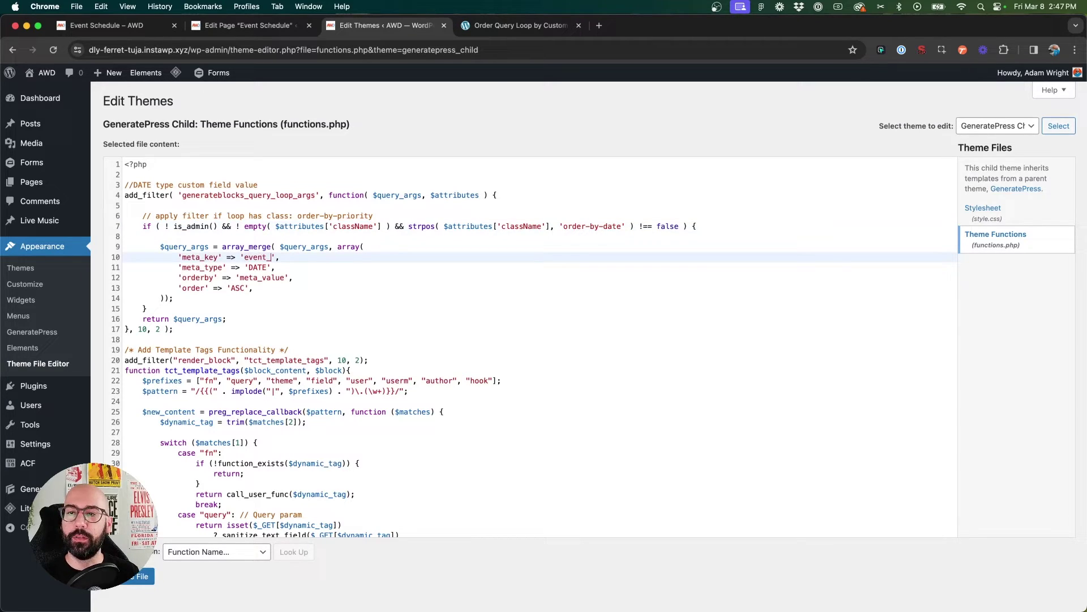
click(259, 267)
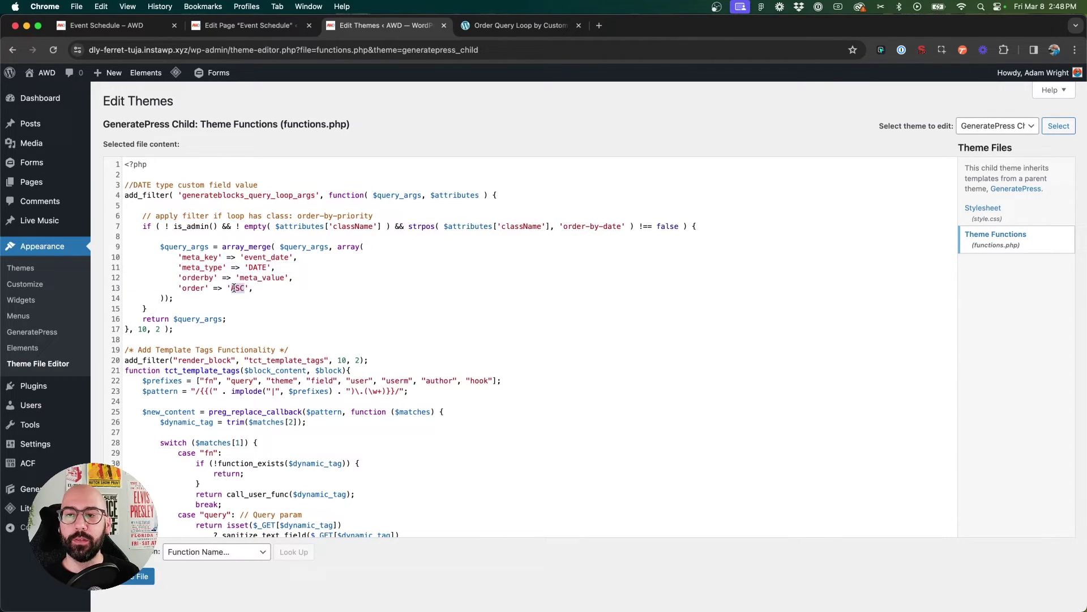
click(233, 287)
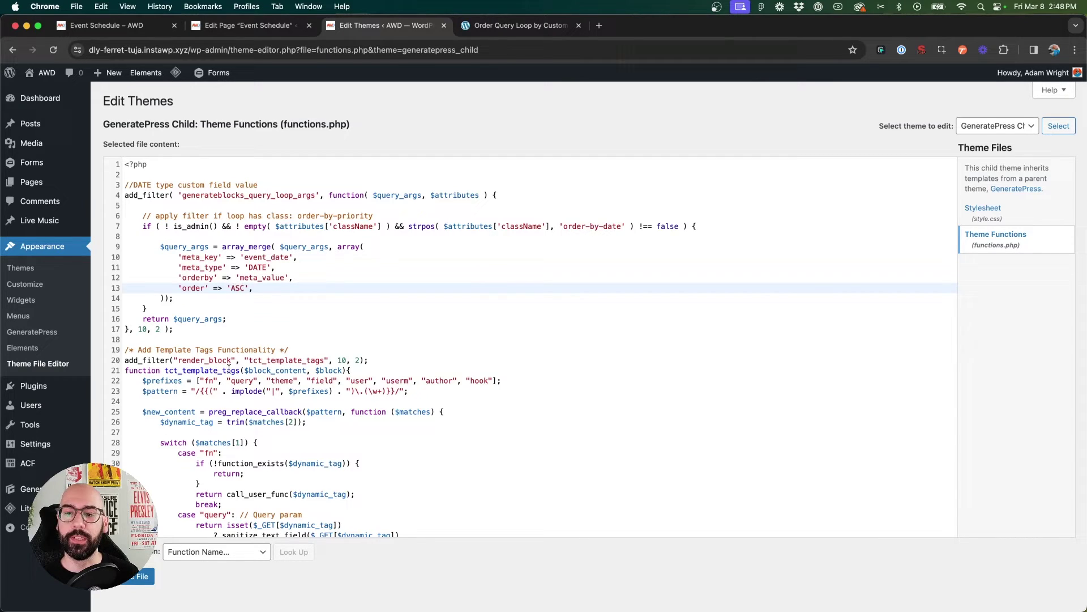
click(130, 577)
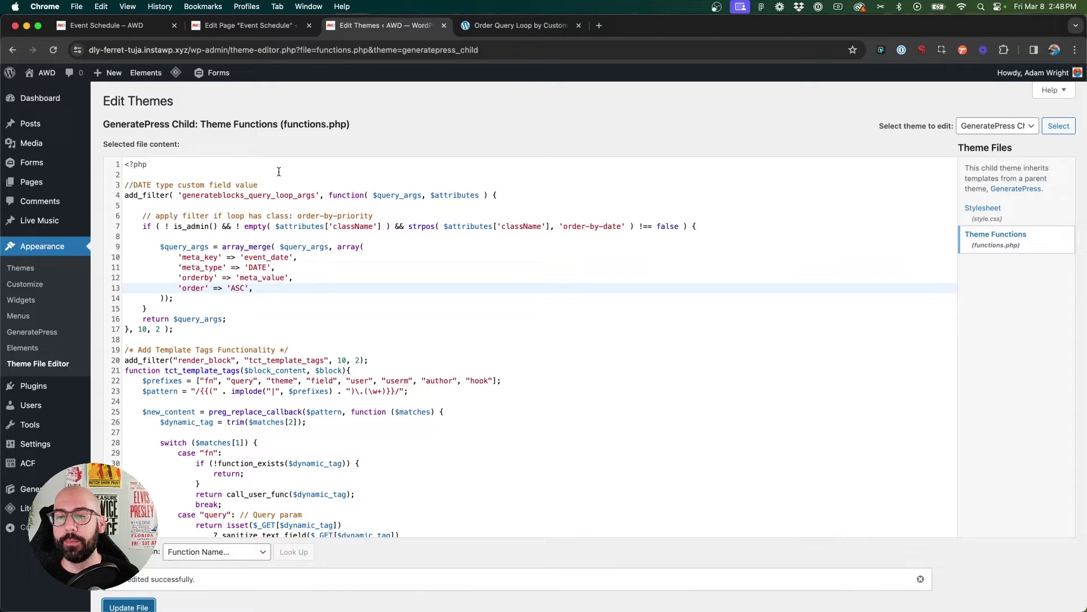
Reload the live Event Schedule page and confirm the first card now shows March 13, 2024
click(127, 28)
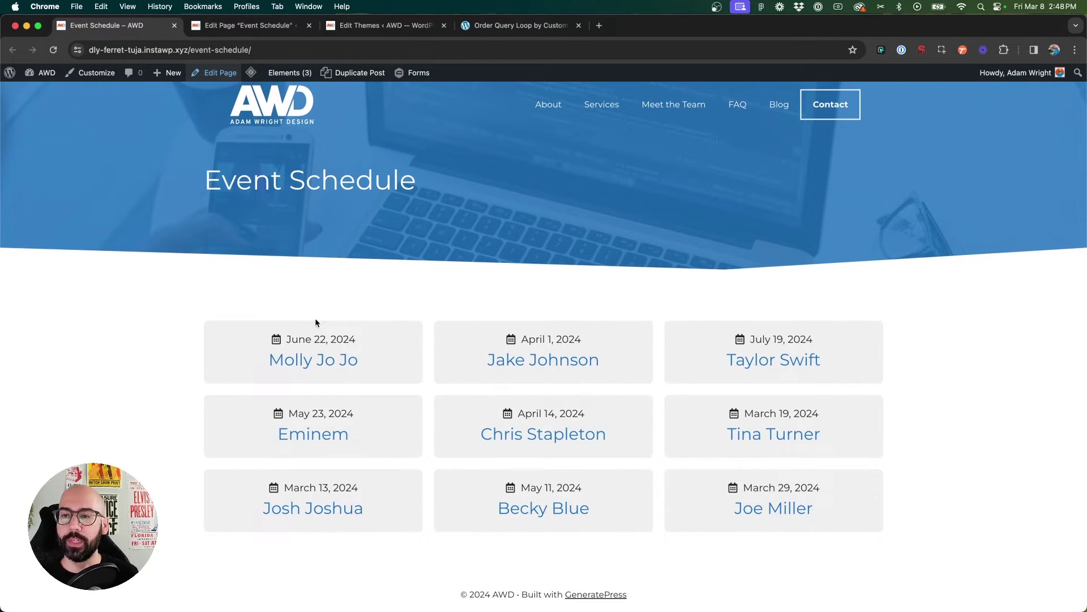
drag(288, 338, 367, 334)
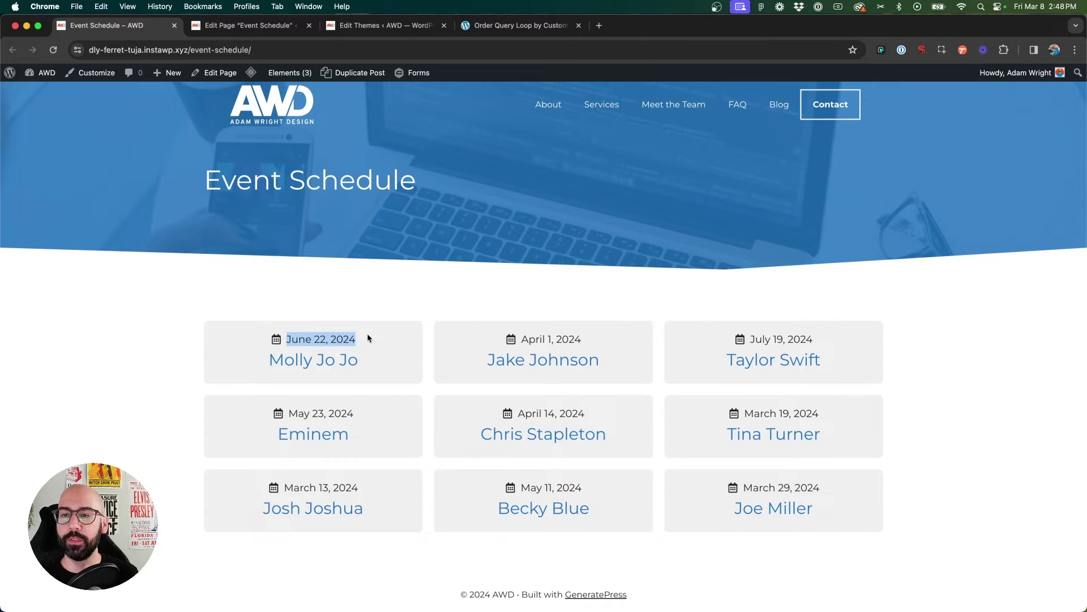
click(290, 338)
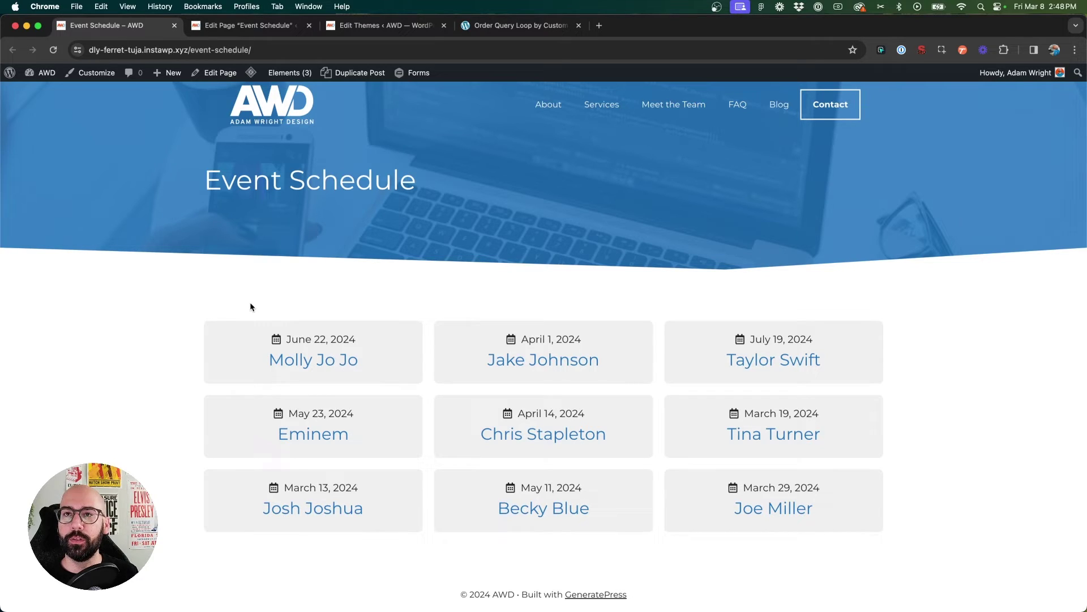
key(super+r)
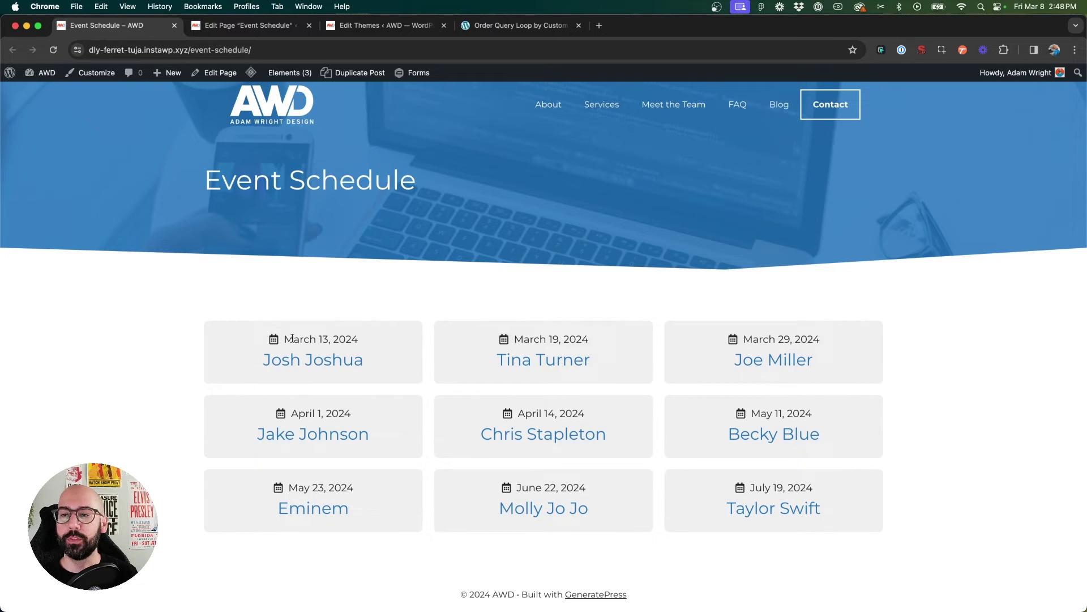
drag(292, 337, 385, 336)
click(526, 334)
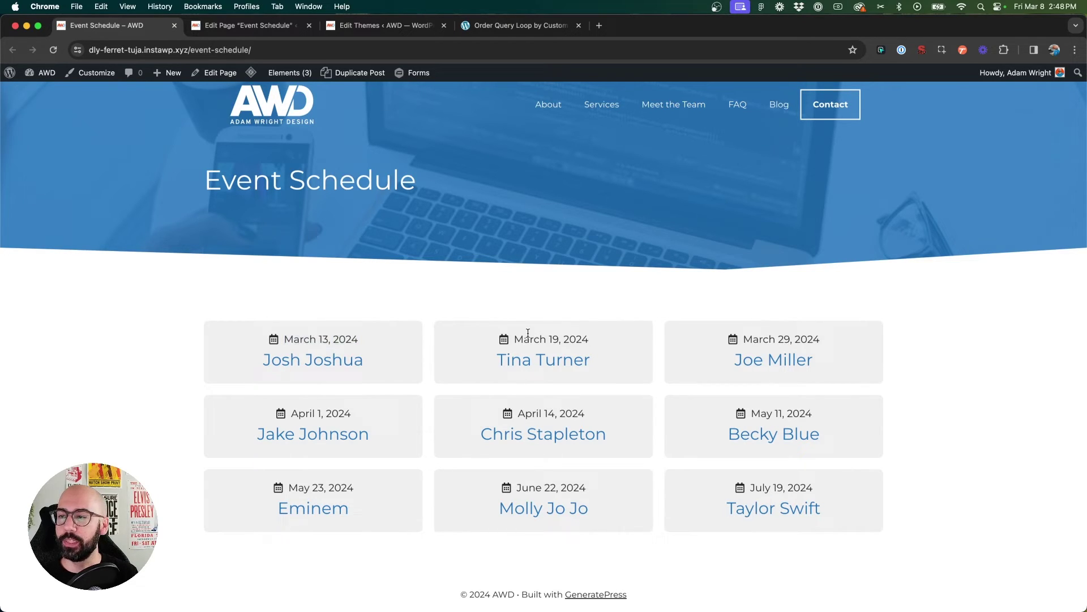